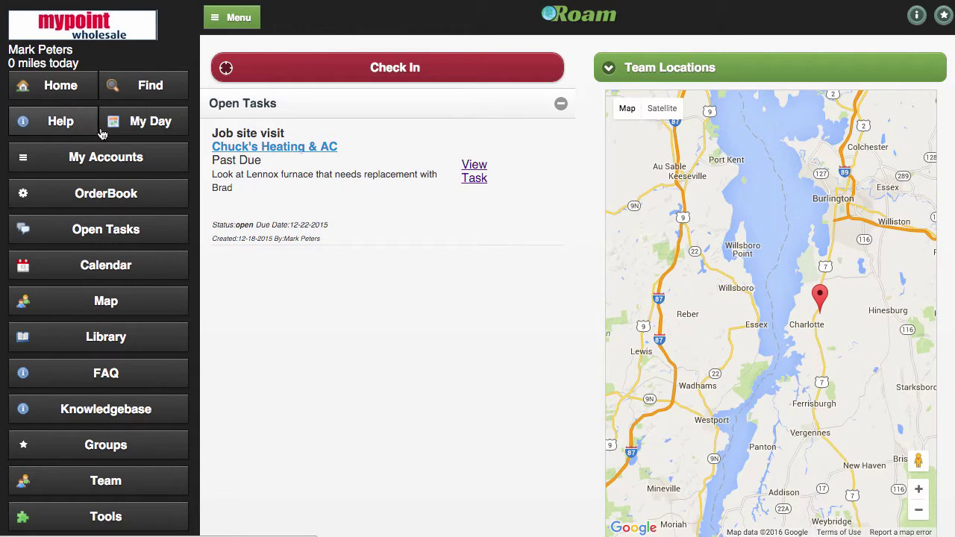
Check the day's agenda and open the auto-scheduling zone manager from the calendar.
left_click(150, 122)
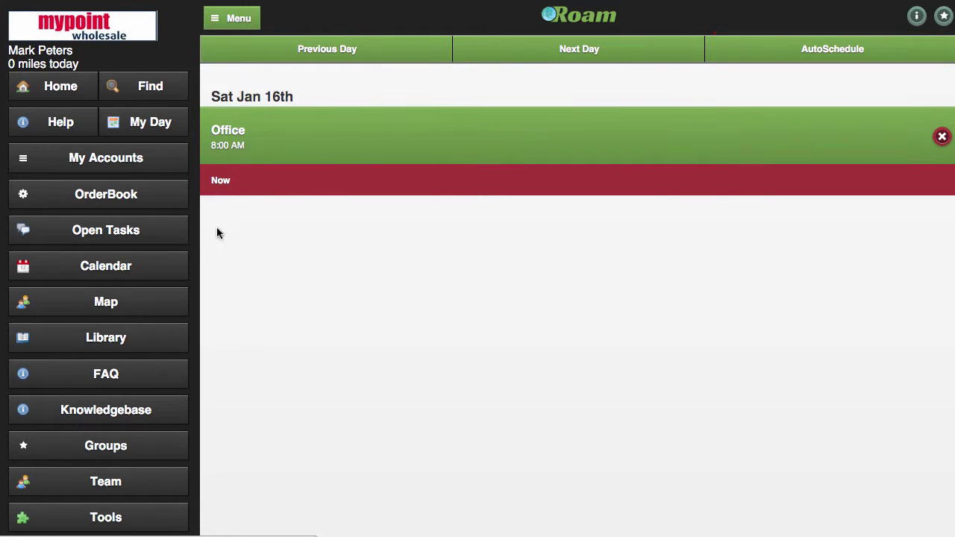
left_click(117, 268)
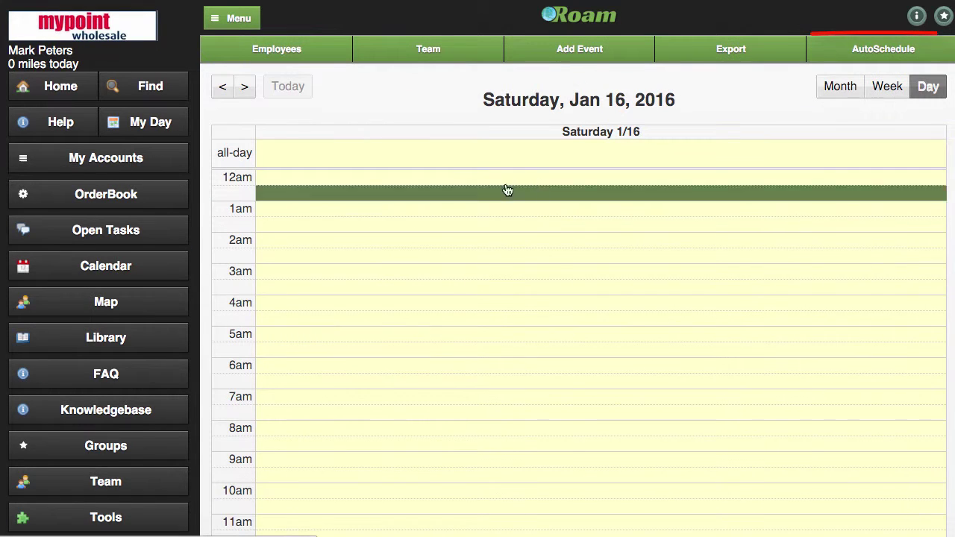
left_click(865, 56)
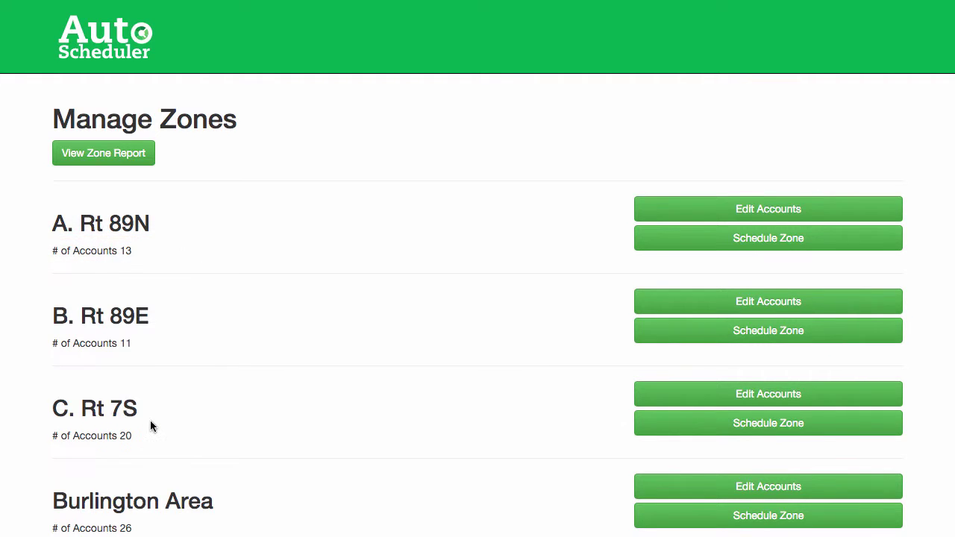
Create a new zone named CT Valley.
scroll(150, 421, "down", 3)
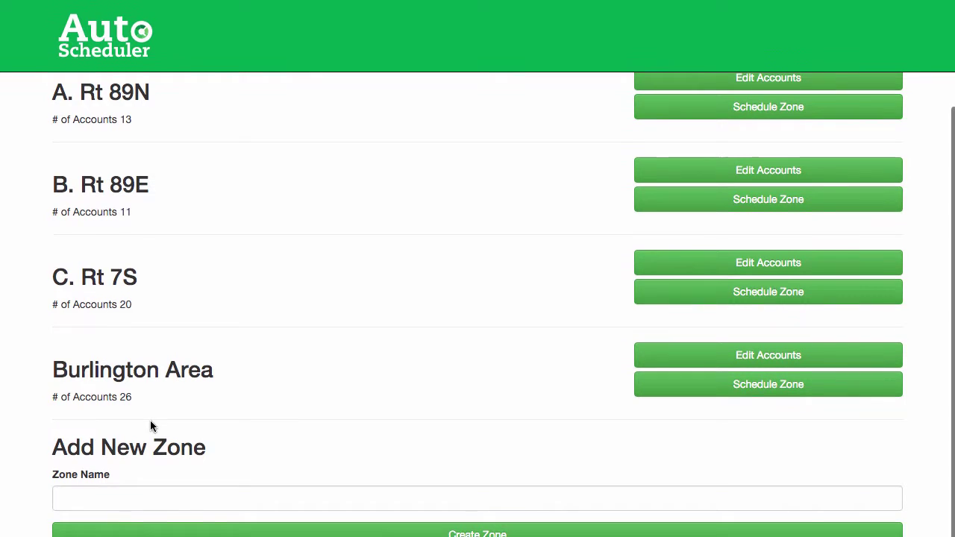
left_click(139, 499)
type("CT Valley")
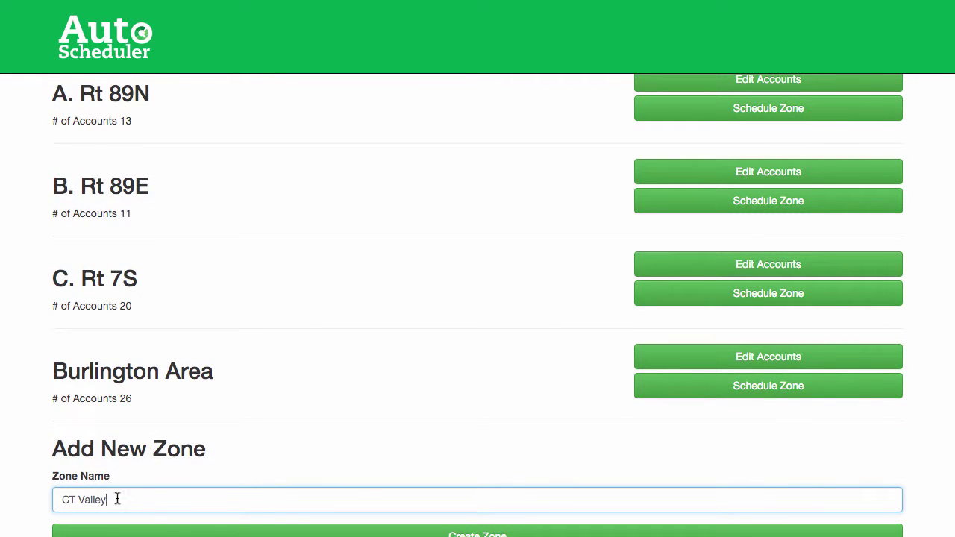
left_click(492, 533)
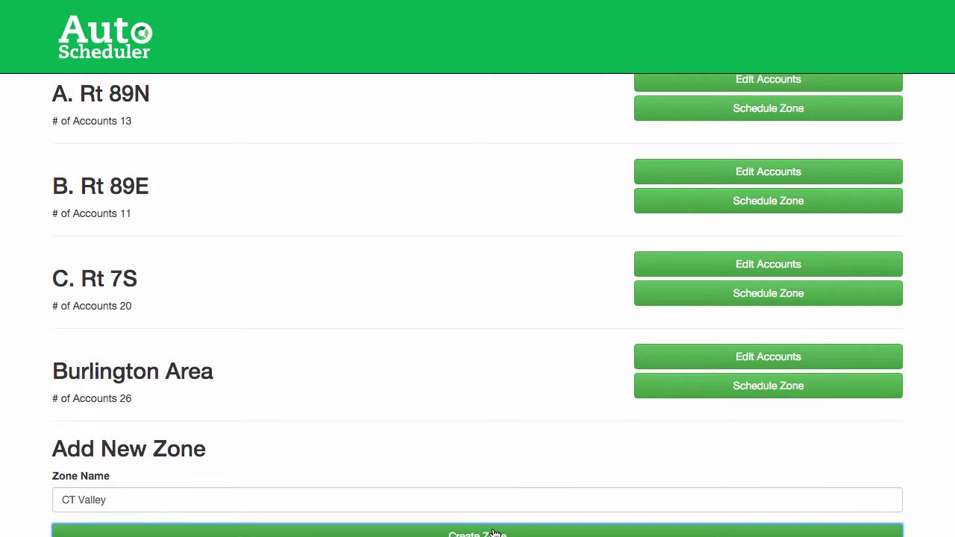
scroll(463, 393, "down", 2)
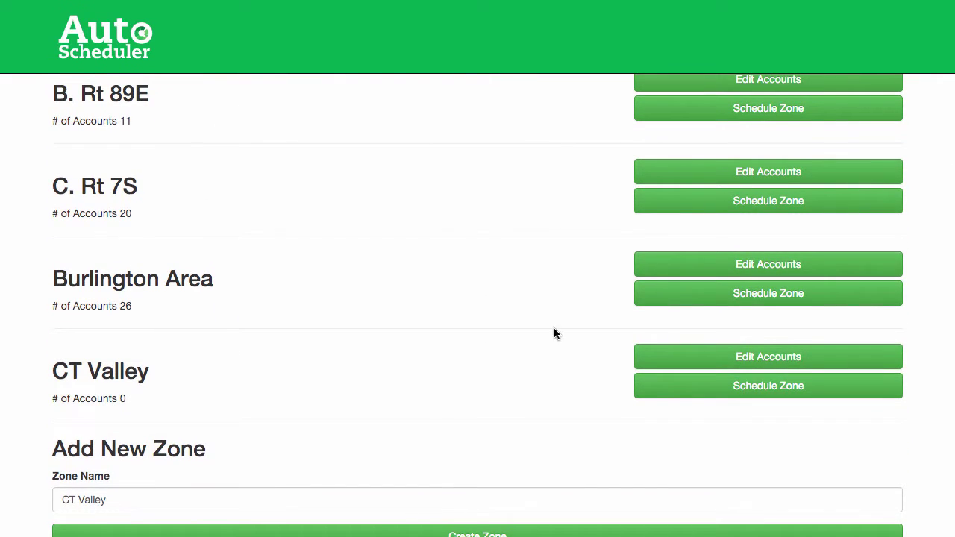
Edit the CT Valley zone's accounts and draw a selection rectangle around the unzoned accounts near Woodstock and Hanover.
left_click(744, 358)
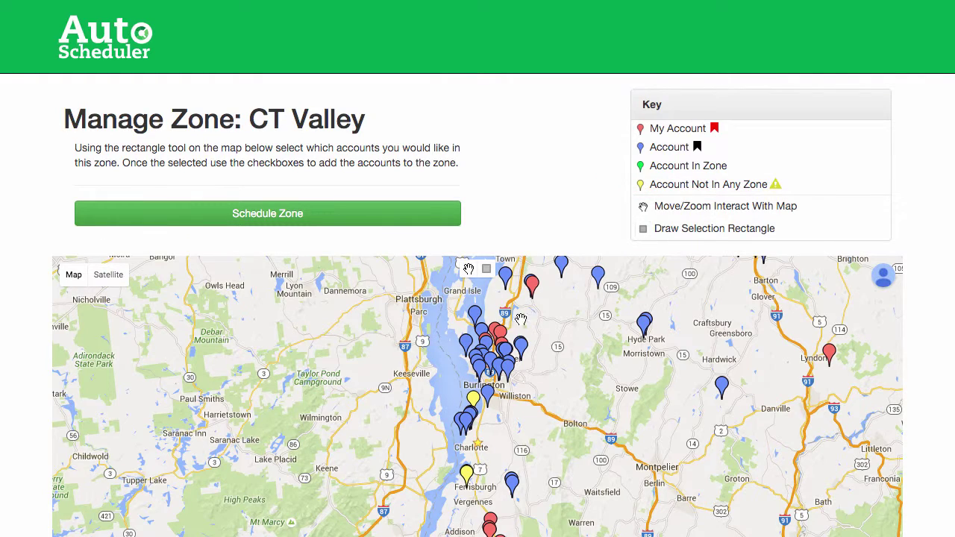
left_click_drag(557, 357, 373, 226)
left_click_drag(619, 472, 560, 319)
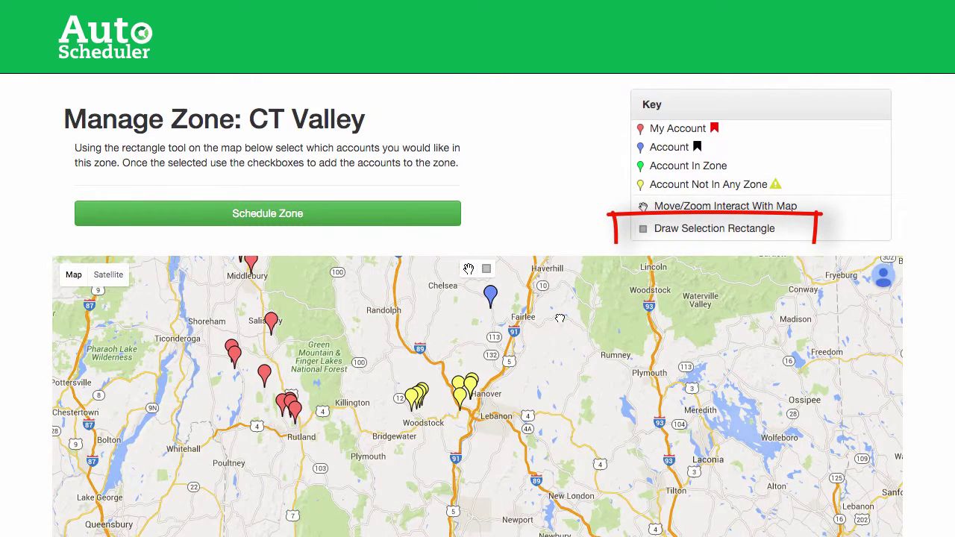
left_click(486, 269)
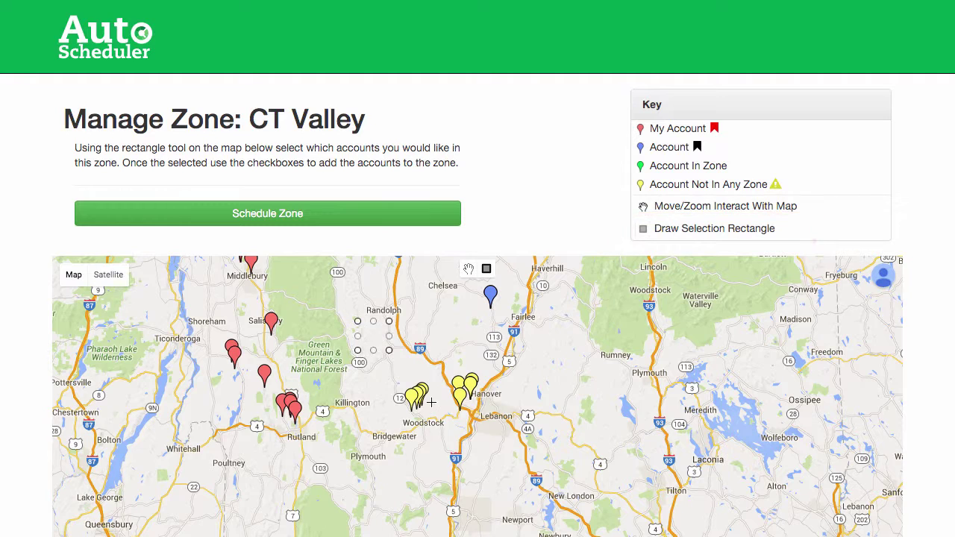
left_click_drag(358, 320, 520, 512)
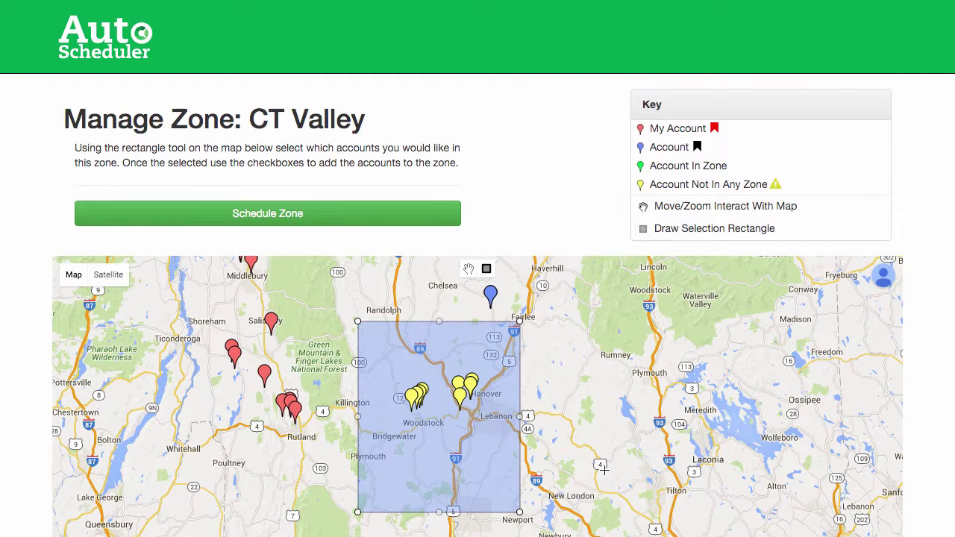
Add all the checked dealers from the map selection to the CT Valley zone.
scroll(624, 465, "down", 5)
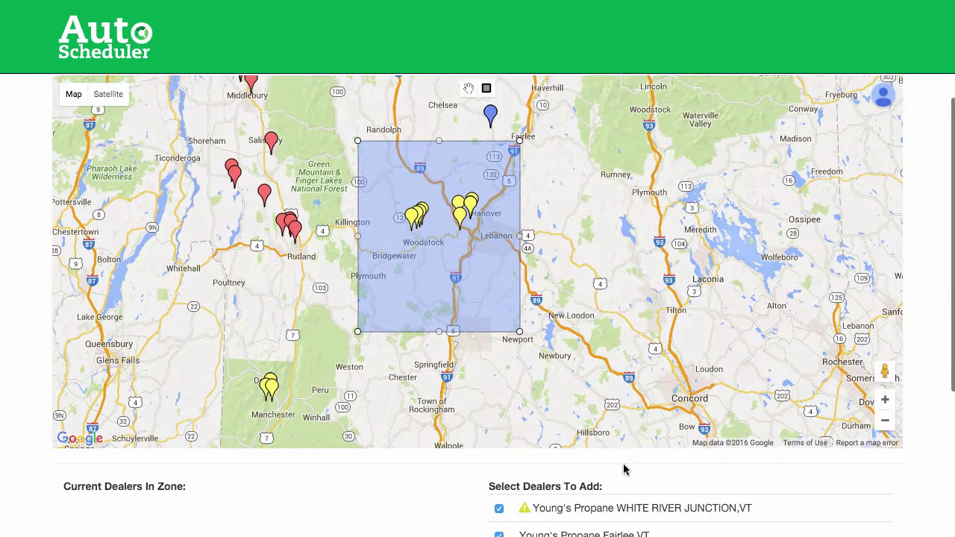
scroll(623, 468, "down", 6)
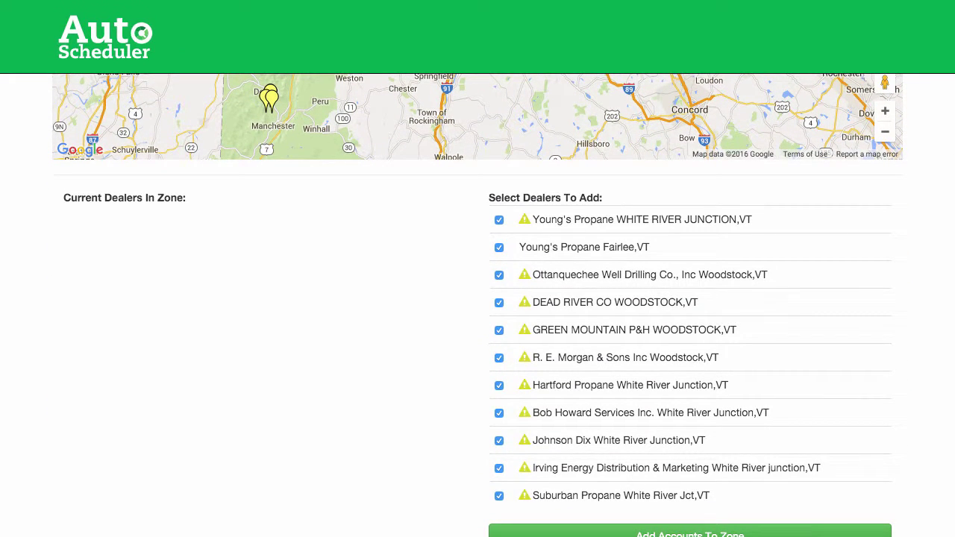
scroll(477, 306, "right", 1)
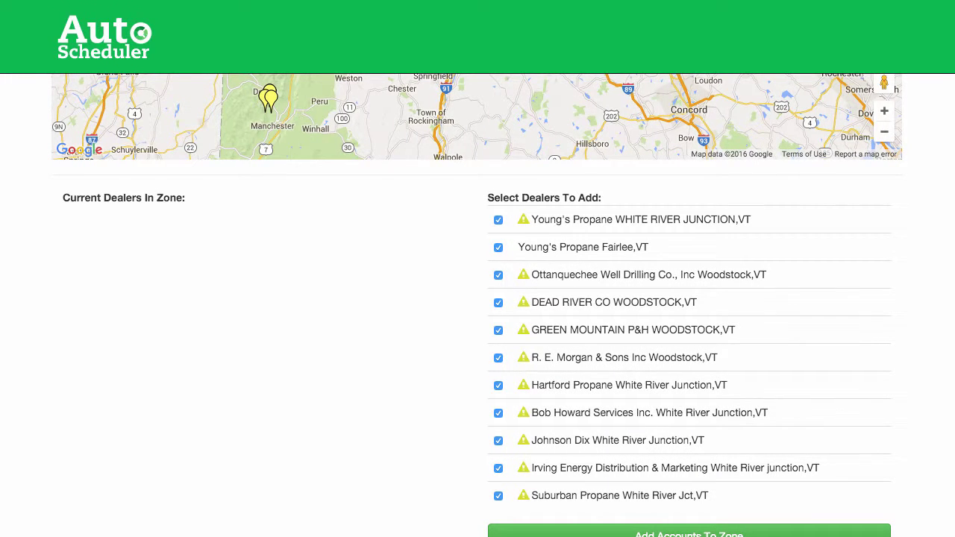
scroll(704, 447, "down", 1)
left_click(703, 533)
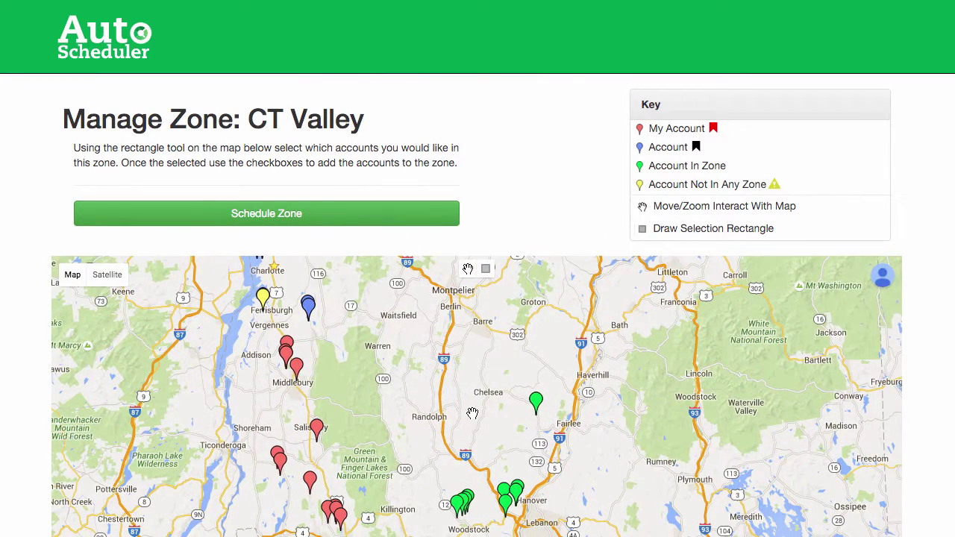
Return to the zone list, start scheduling the CT Valley zone and set its date to 01/18/2016.
left_click(112, 59)
scroll(273, 179, "down", 5)
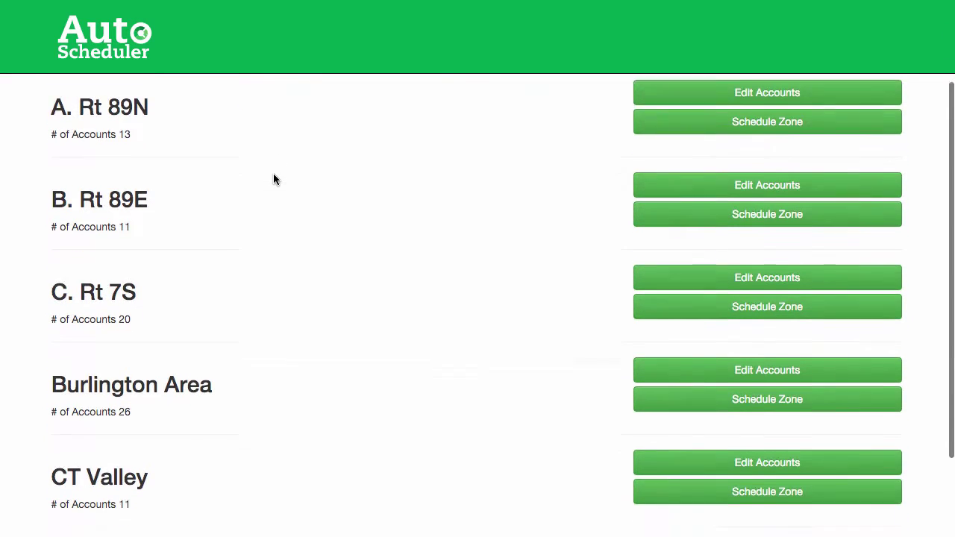
scroll(273, 179, "down", 1)
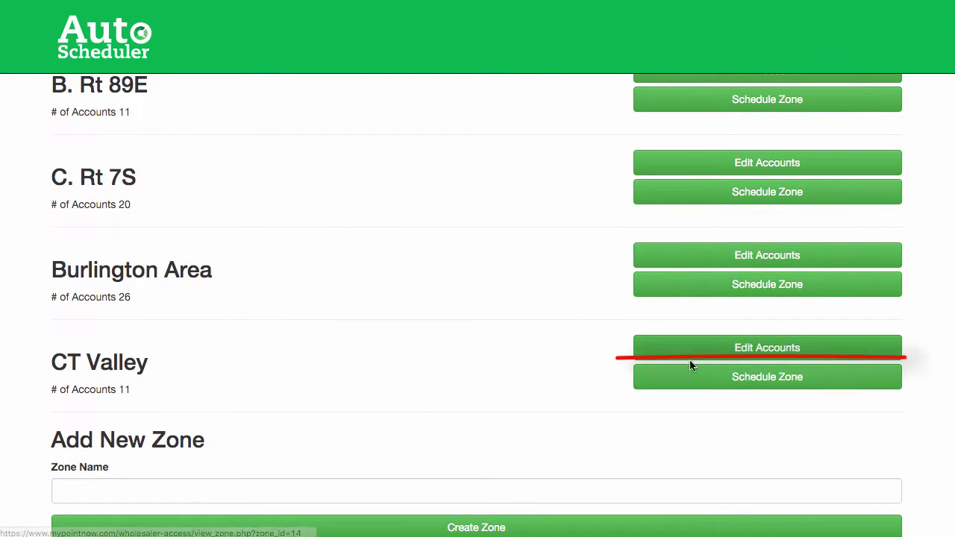
left_click(776, 379)
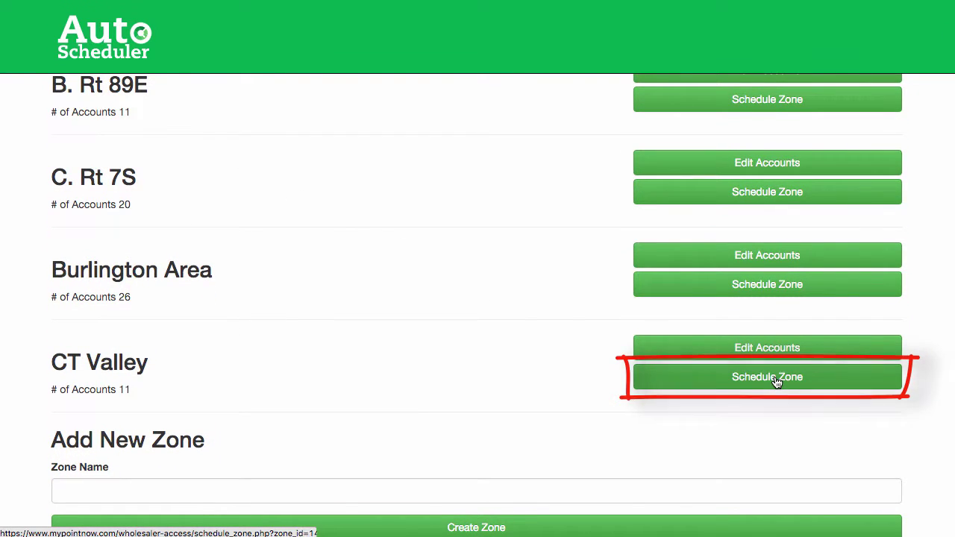
left_click(885, 216)
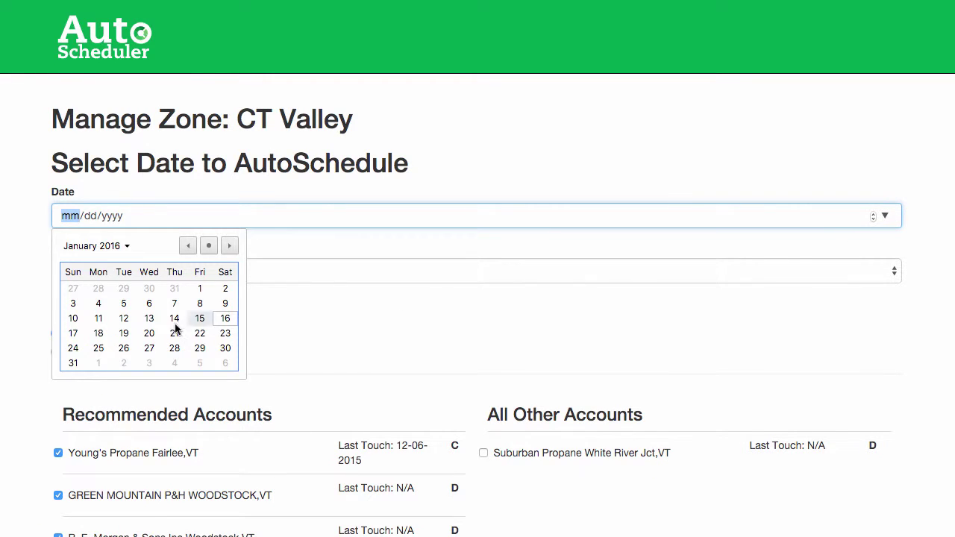
left_click(98, 333)
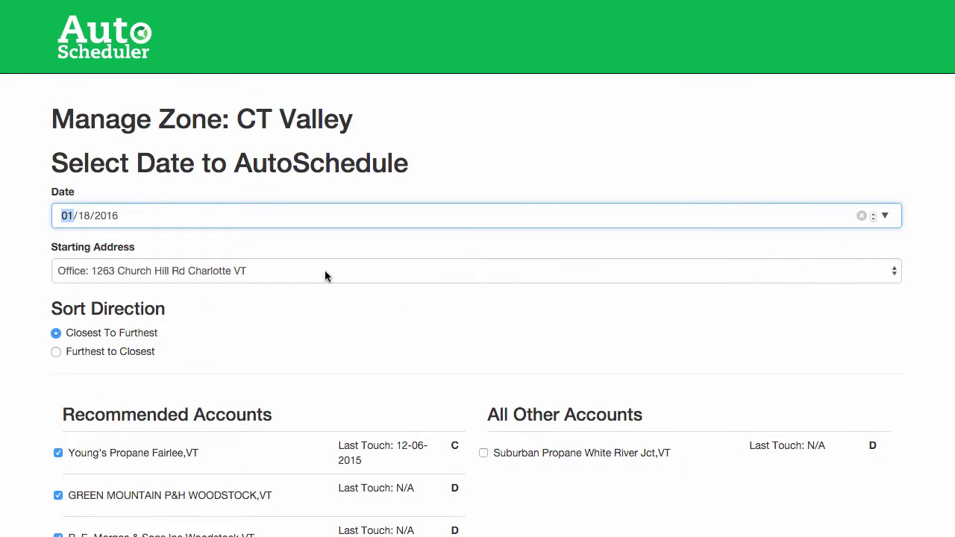
Keep the office as starting address and schedule the CT Valley zone with the preselected recommended accounts.
left_click(892, 271)
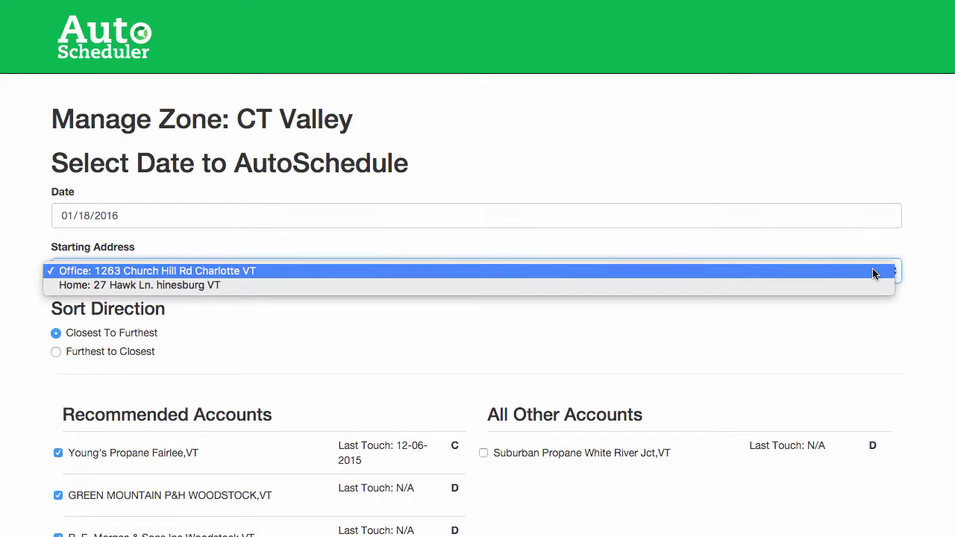
left_click(874, 272)
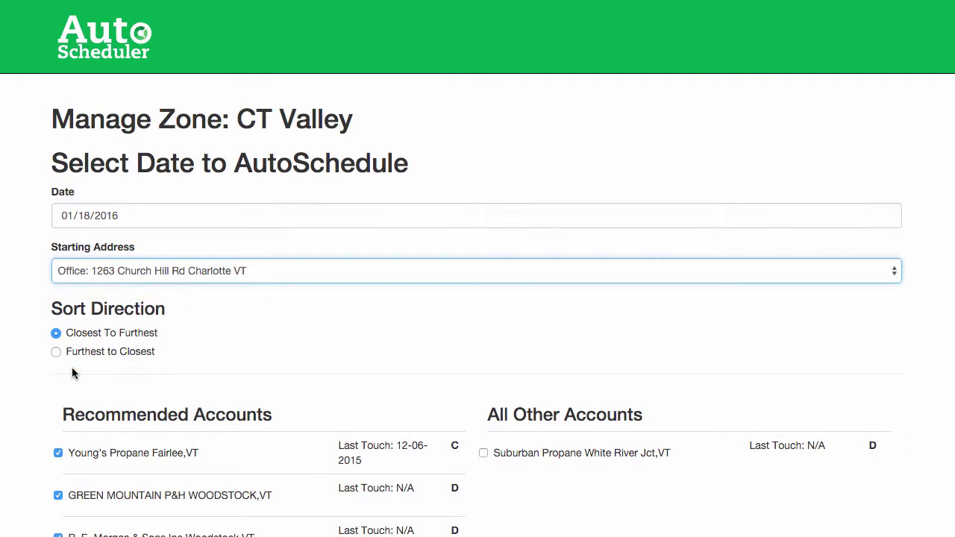
scroll(72, 373, "down", 4)
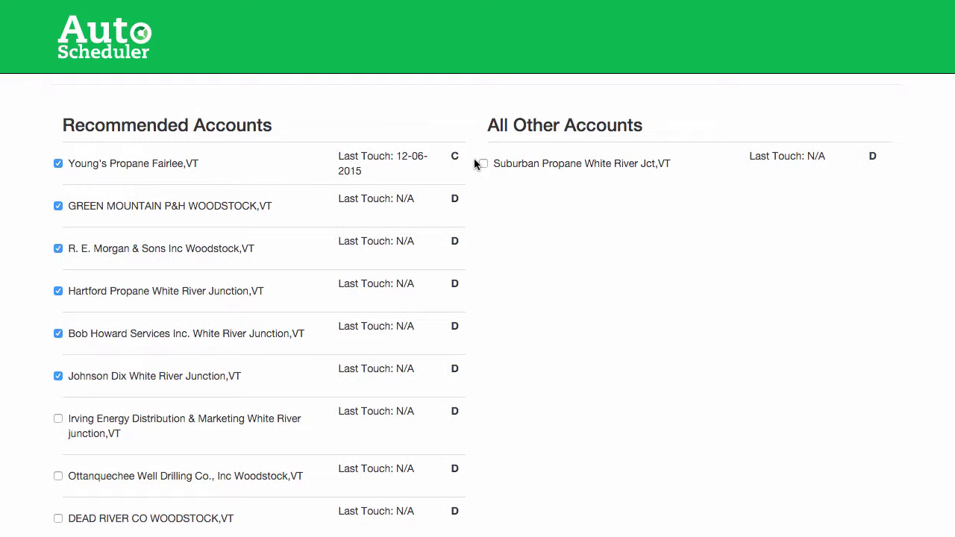
scroll(474, 158, "down", 2)
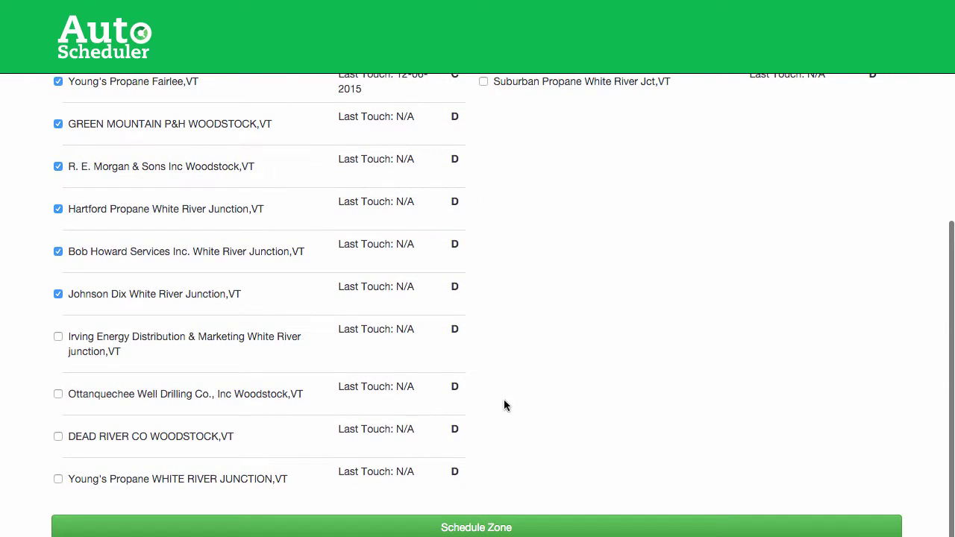
left_click(457, 529)
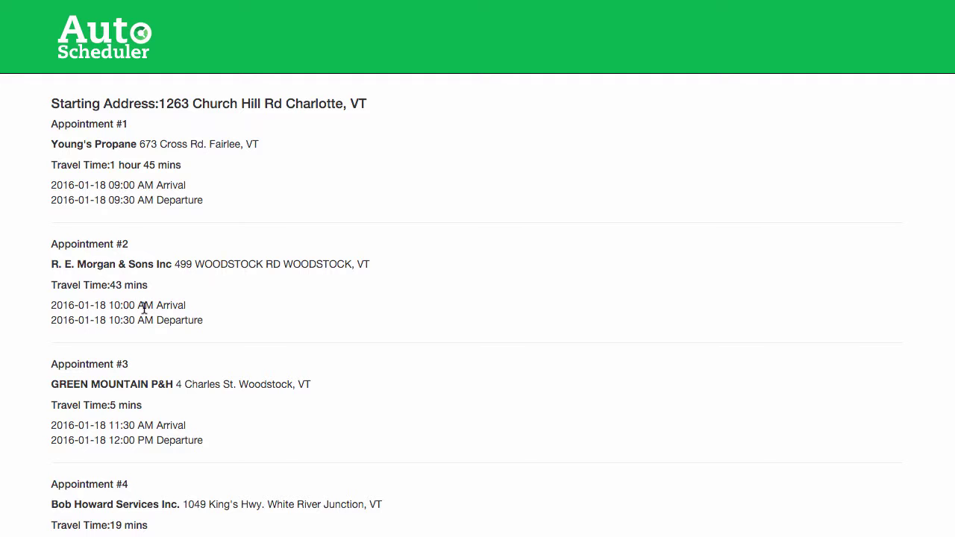
Review the planned appointments with their travel times and the meetings on the calendar for Monday, Jan 18, 2016.
scroll(144, 307, "down", 7)
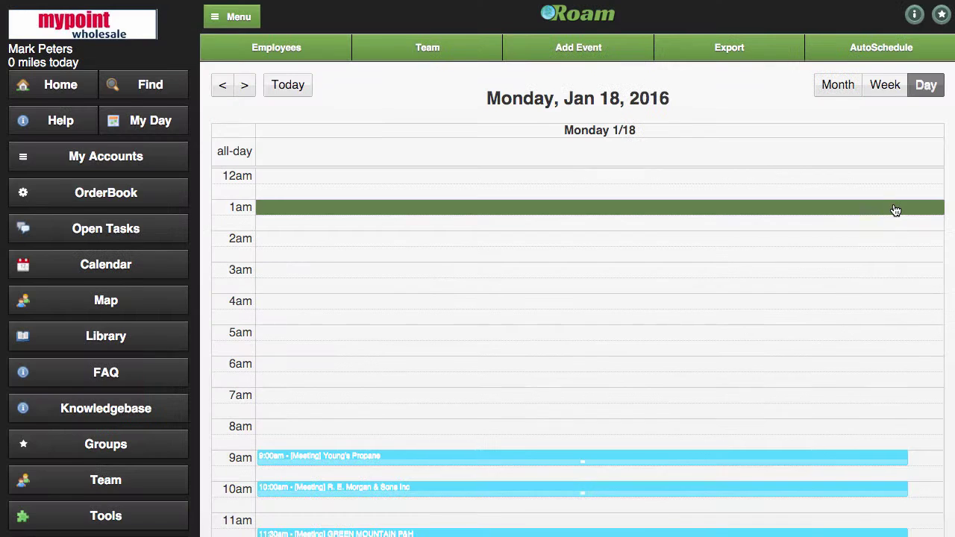
scroll(896, 210, "down", 5)
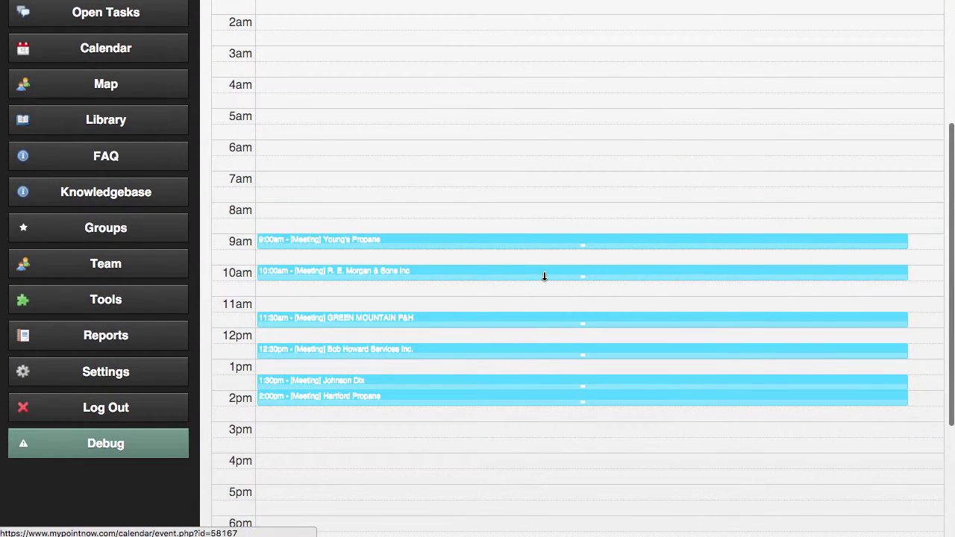
scroll(365, 234, "down", 2)
scroll(364, 232, "up", 2)
scroll(364, 232, "up", 5)
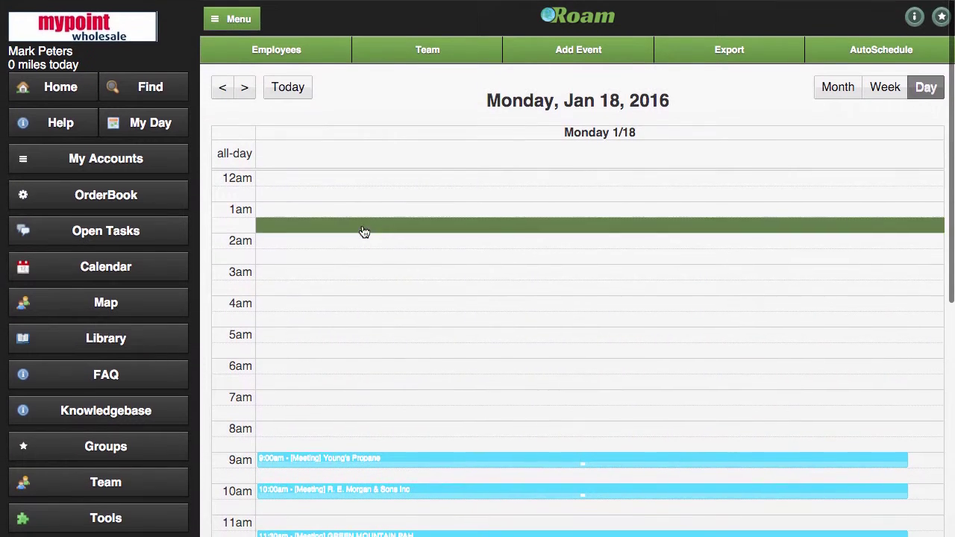
Reopen the zone manager from the calendar and schedule the C. Rt 7S zone with its preselected recommended accounts.
left_click(861, 51)
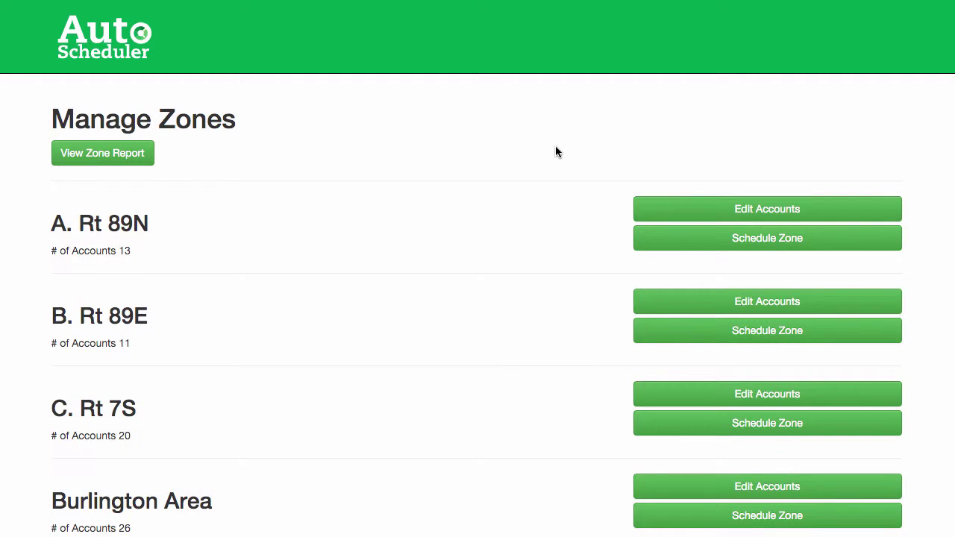
left_click(744, 423)
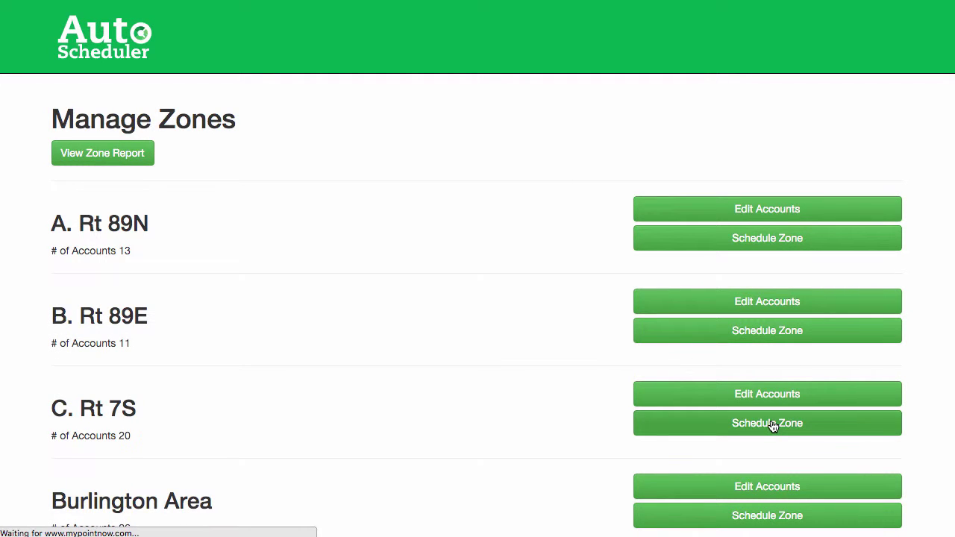
scroll(557, 352, "down", 4)
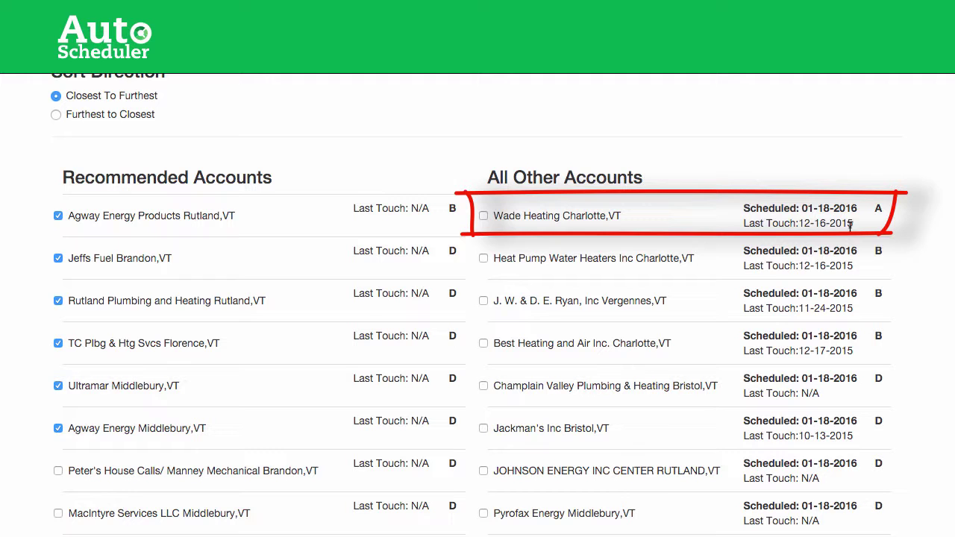
scroll(850, 227, "down", 2)
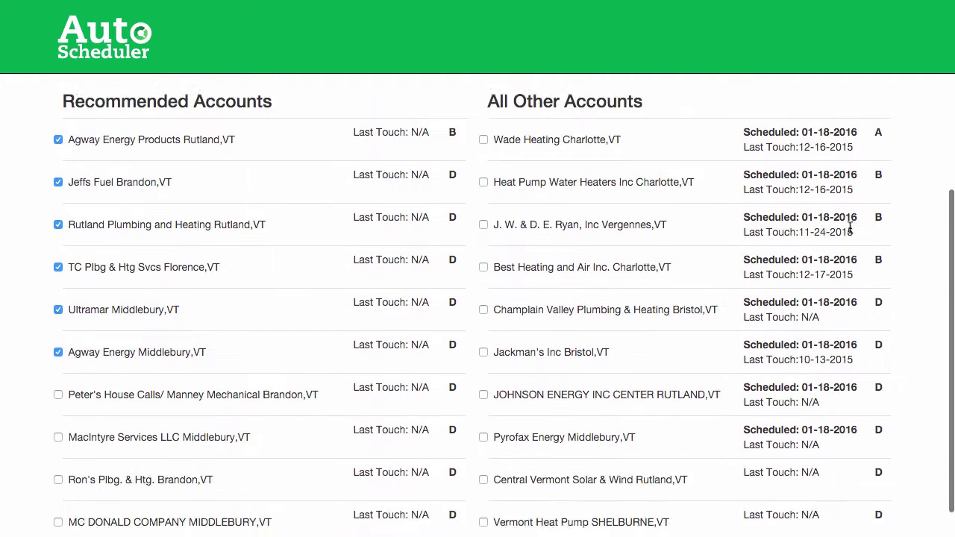
left_click(464, 524)
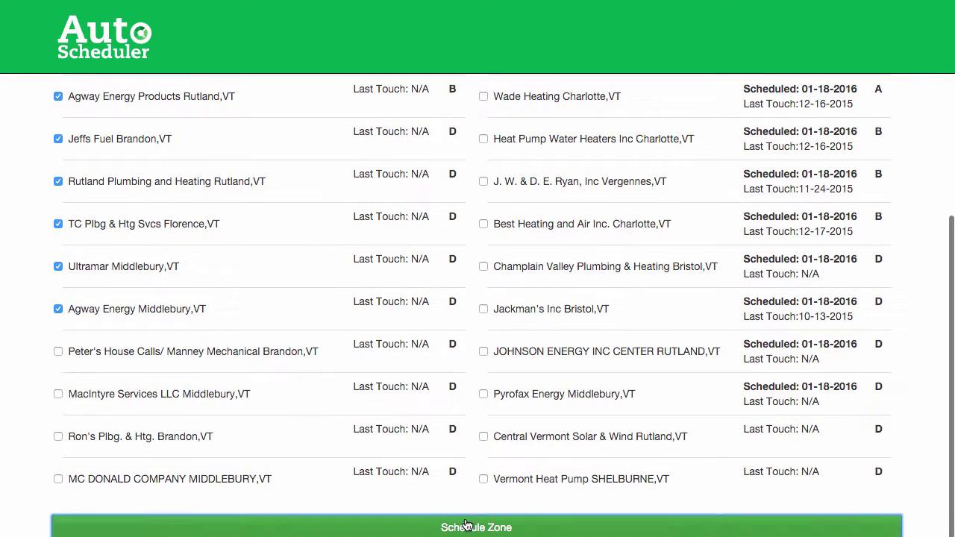
Schedule the B. Rt 89E zone for 01/20/2016 with its preselected recommended accounts and review the planned appointments and trip summary.
left_click(661, 344)
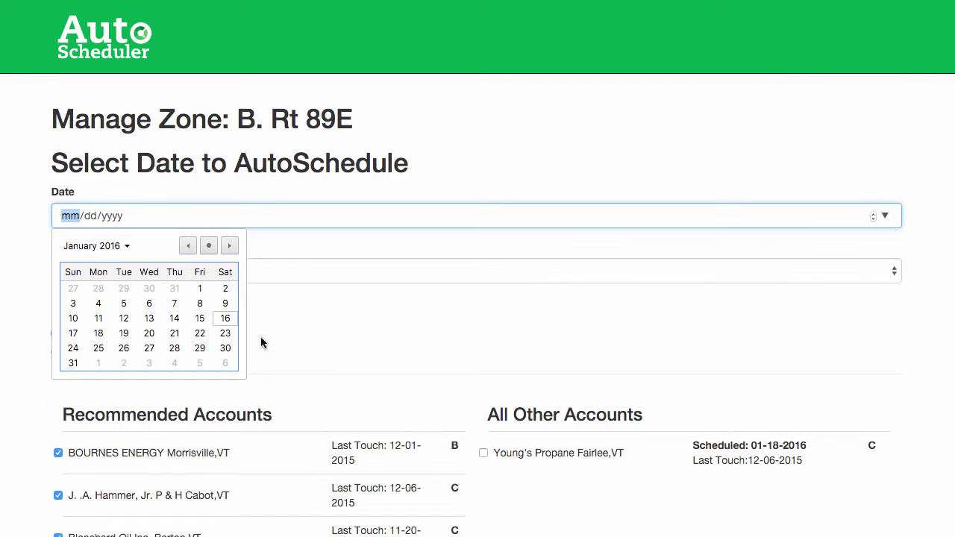
left_click(137, 333)
scroll(365, 328, "down", 5)
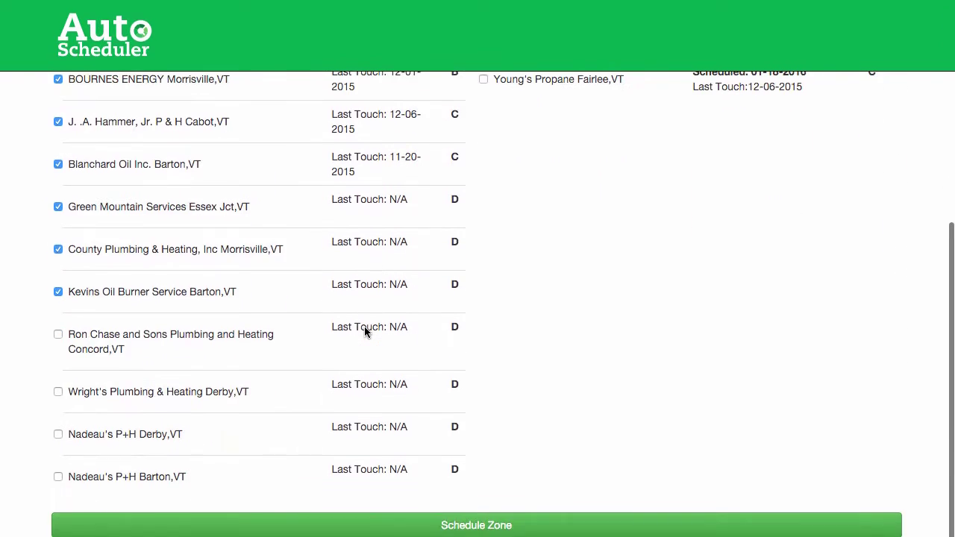
left_click(496, 522)
scroll(562, 321, "down", 5)
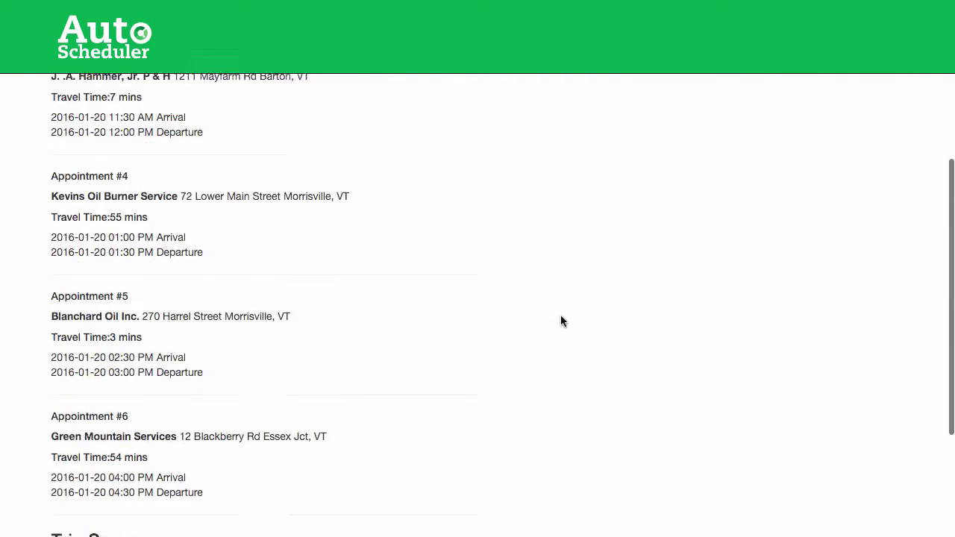
scroll(562, 321, "down", 3)
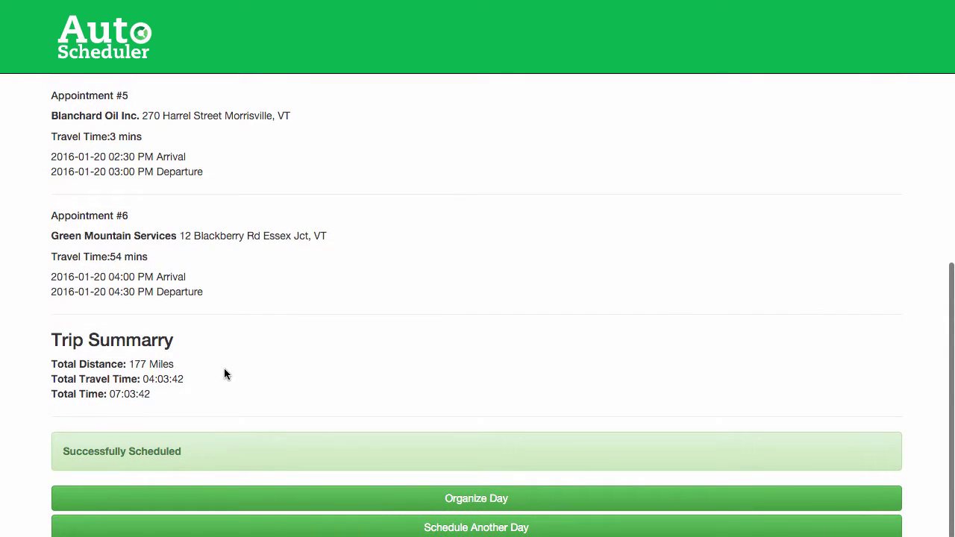
Leave the trip summary and view the My Day appointments for Monday, Jan 18 and Tuesday, Jan 19.
left_click(418, 498)
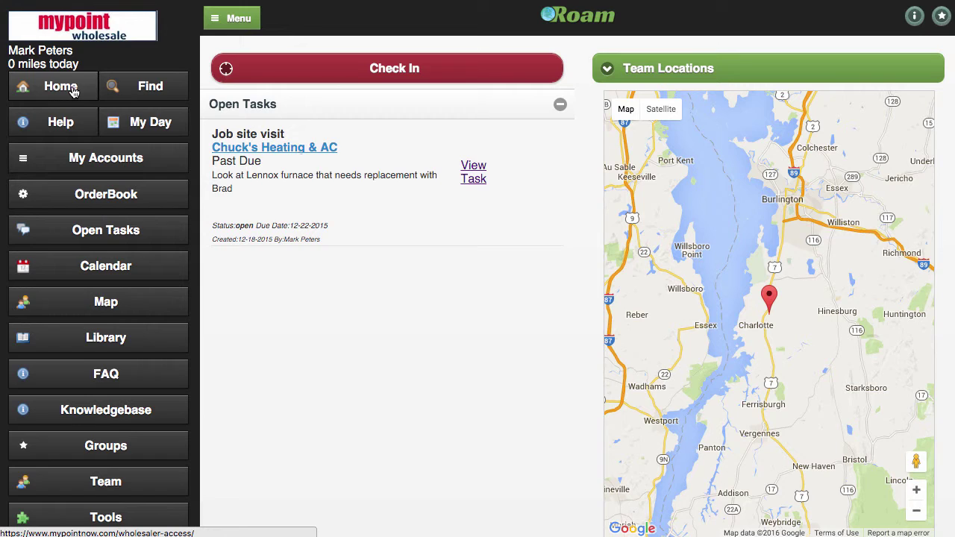
left_click(140, 126)
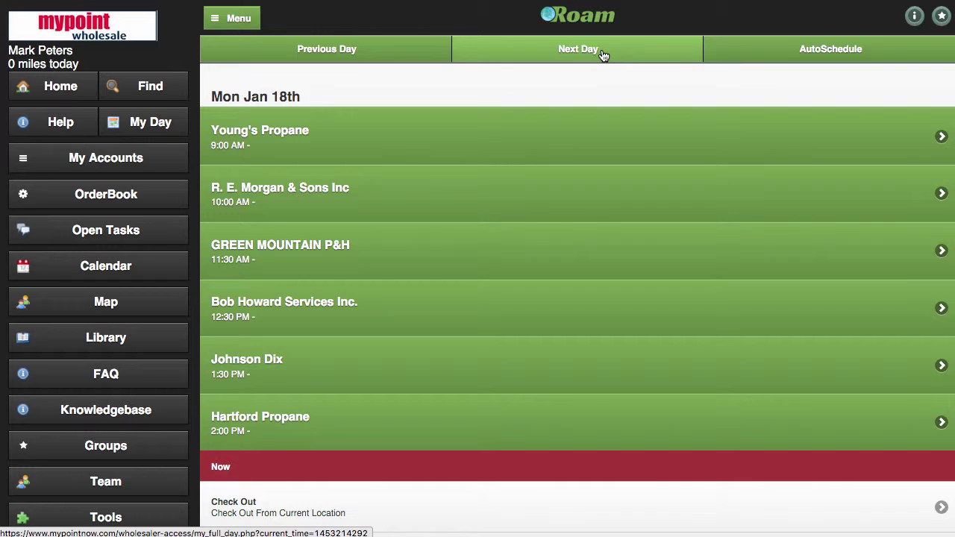
left_click(603, 56)
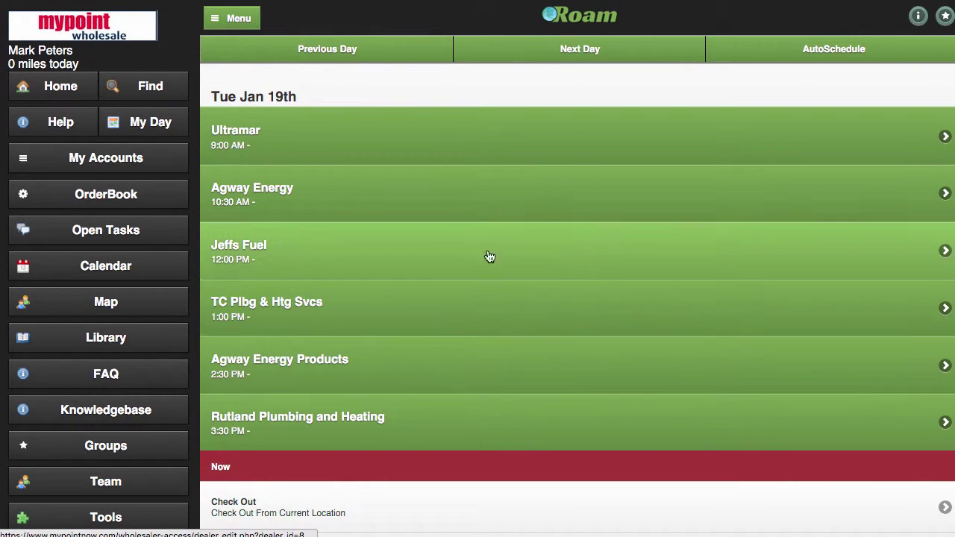
Open the Groups/Zones settings of the Agway Energy account from the Tuesday appointments and change its group to B.
left_click(317, 198)
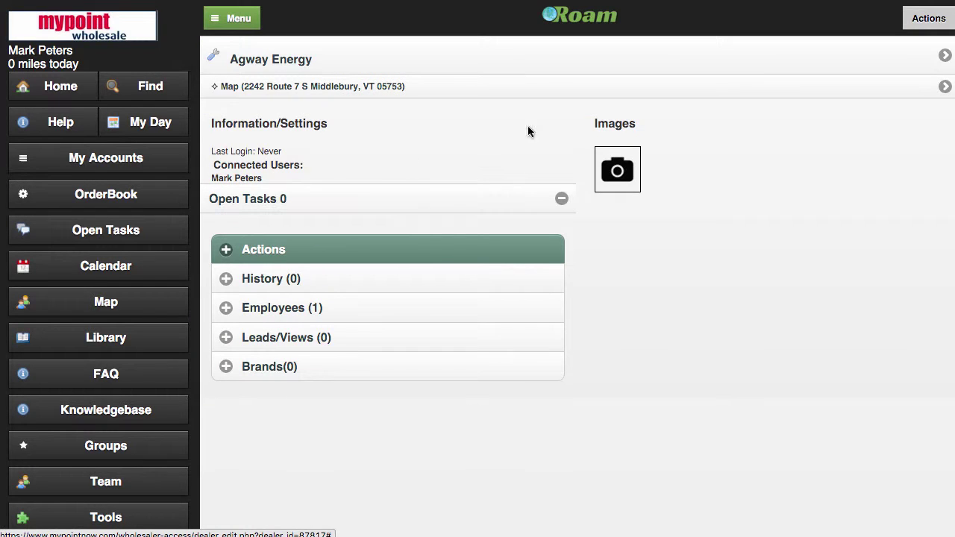
left_click(924, 21)
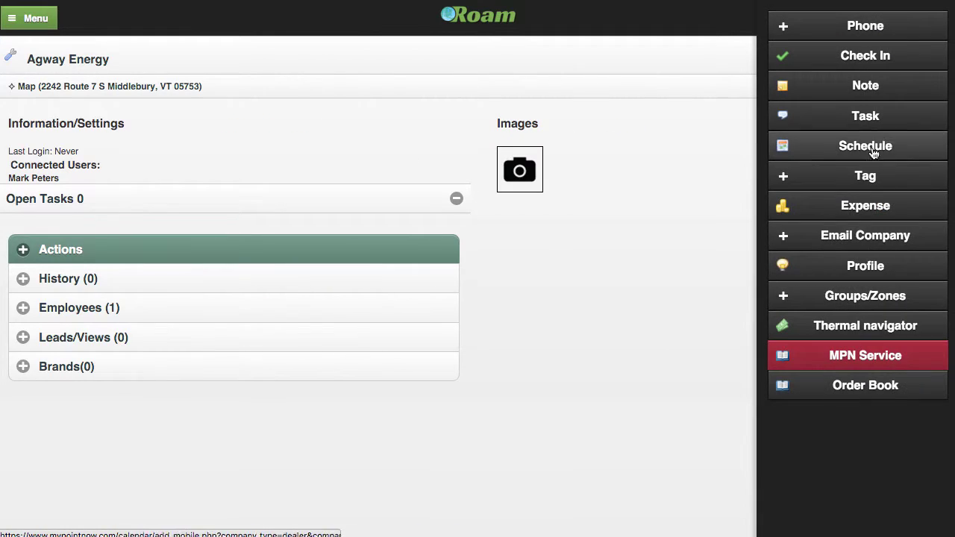
left_click(843, 300)
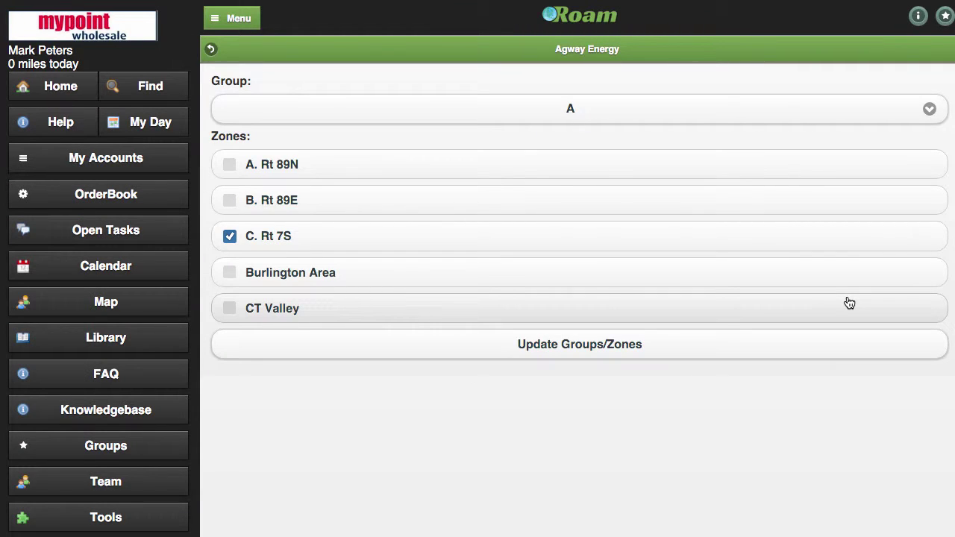
left_click(585, 117)
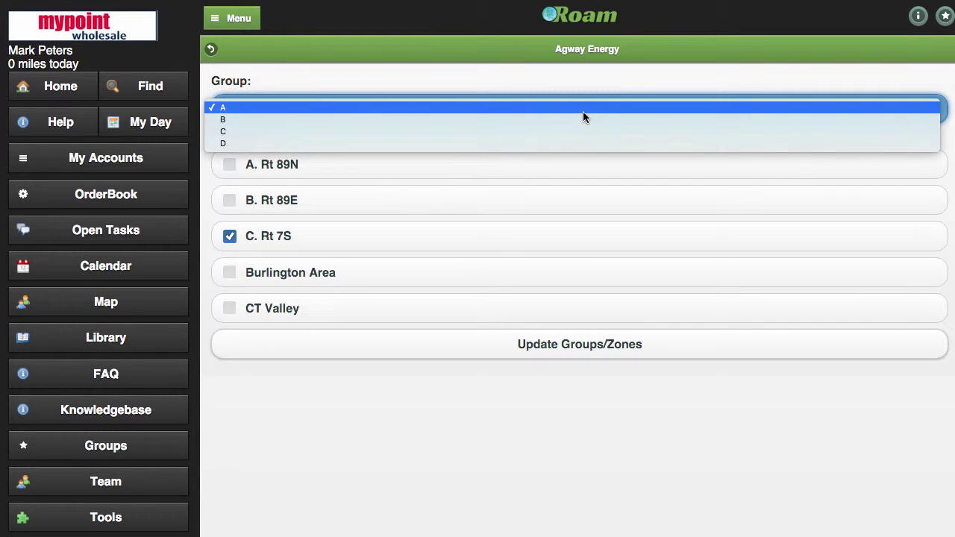
left_click(585, 120)
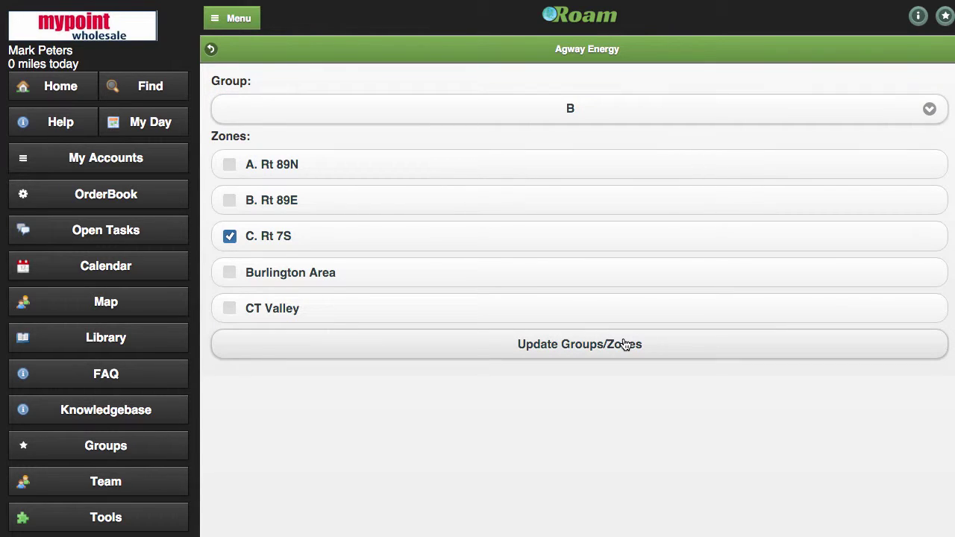